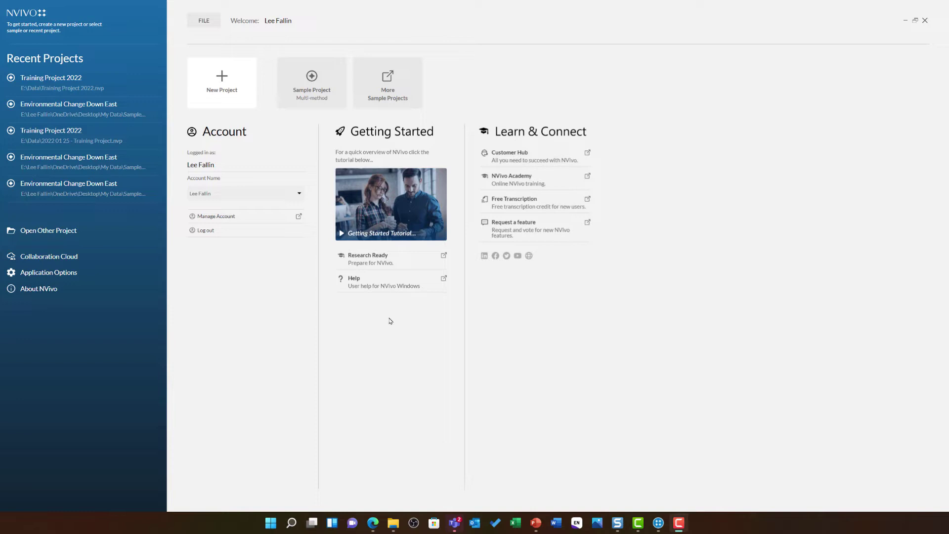
- Create and open the Sample Project (Multi-method) from the NVivo start screen
{"action": "left_click", "coordinate": [323, 106]}
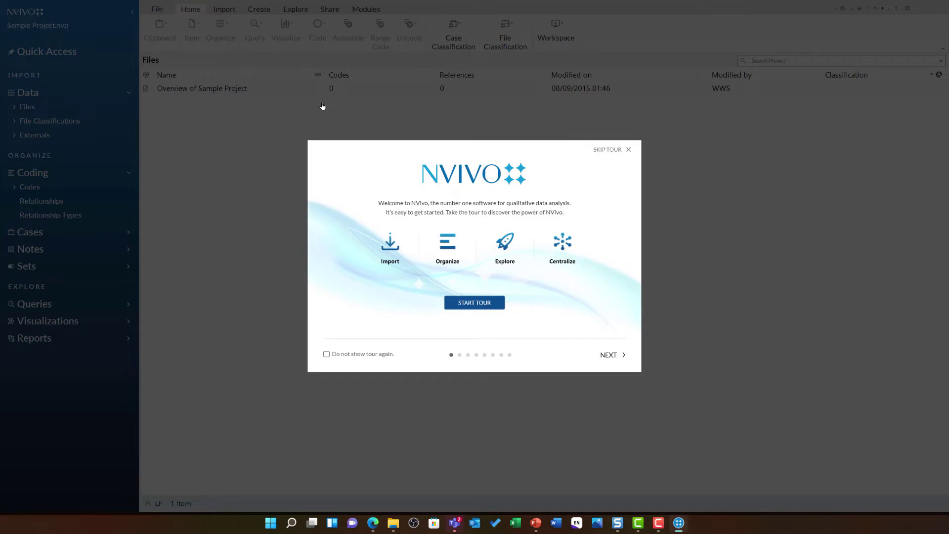
- Skip the welcome tour and browse the Area and Township, Interviews, Literature and News Articles folders
{"action": "left_click", "coordinate": [627, 150]}
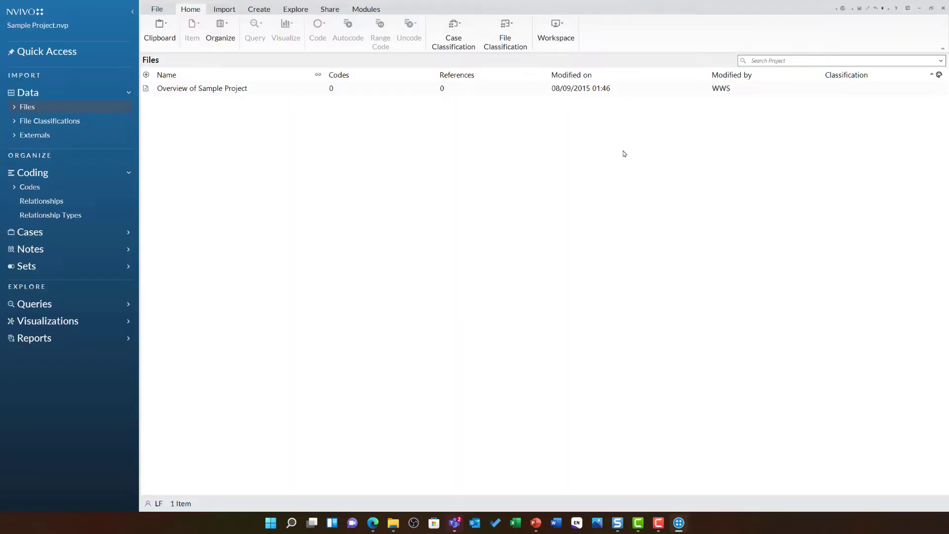
{"action": "left_click", "coordinate": [14, 109]}
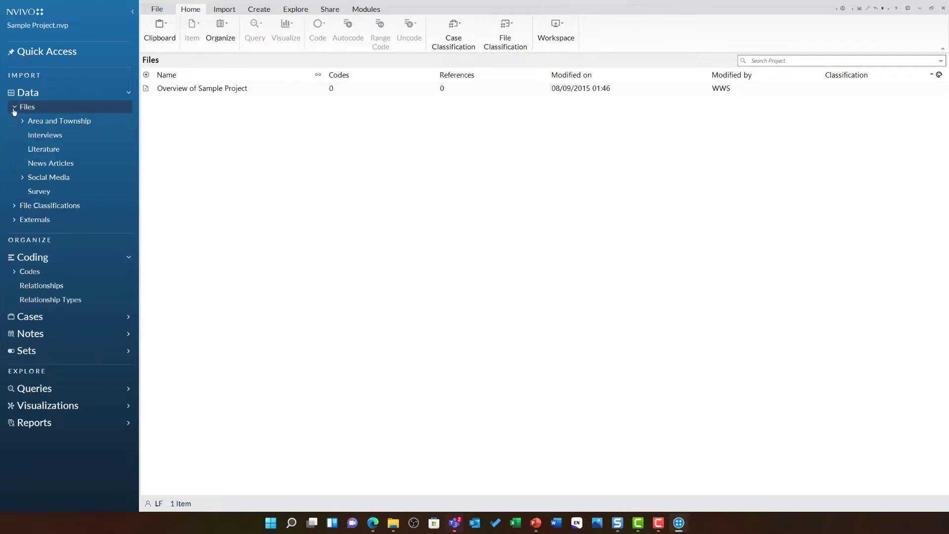
{"action": "left_click", "coordinate": [40, 122]}
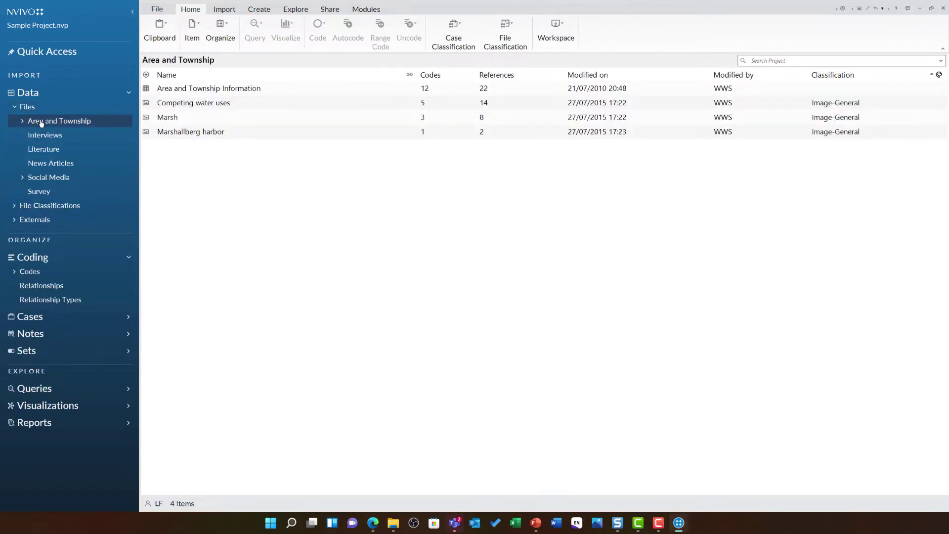
{"action": "left_click", "coordinate": [59, 136]}
{"action": "left_click", "coordinate": [79, 151]}
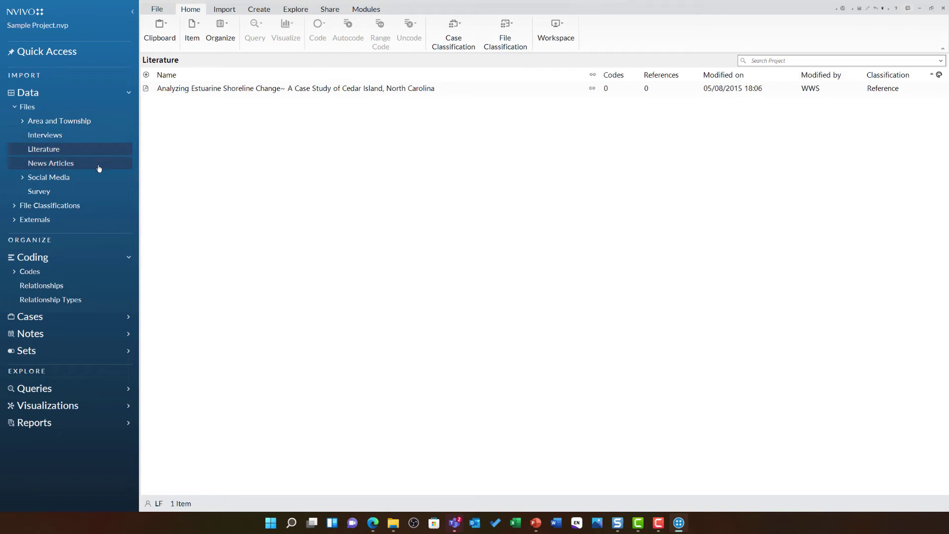
{"action": "left_click", "coordinate": [99, 168]}
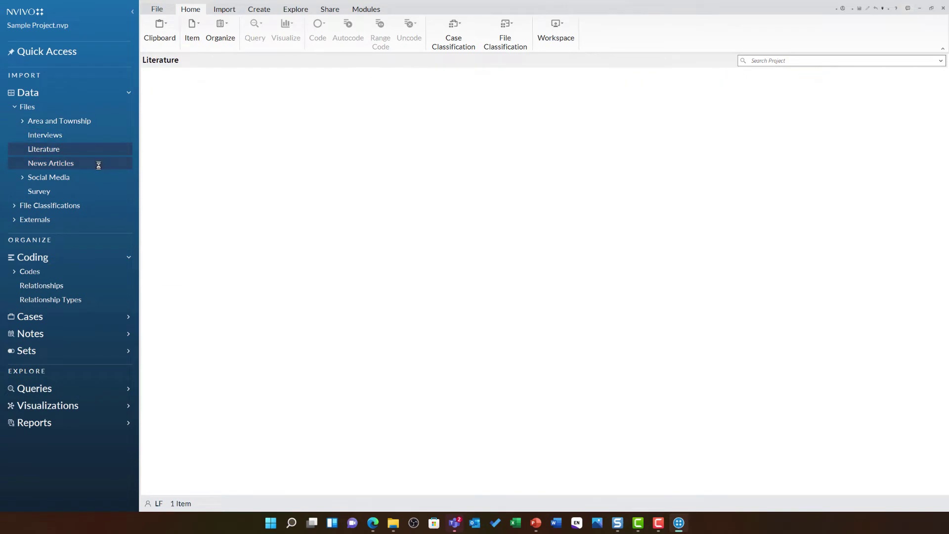
- Show the Codes list with Attitude and Economy expanded to their child codes
{"action": "left_click", "coordinate": [21, 274]}
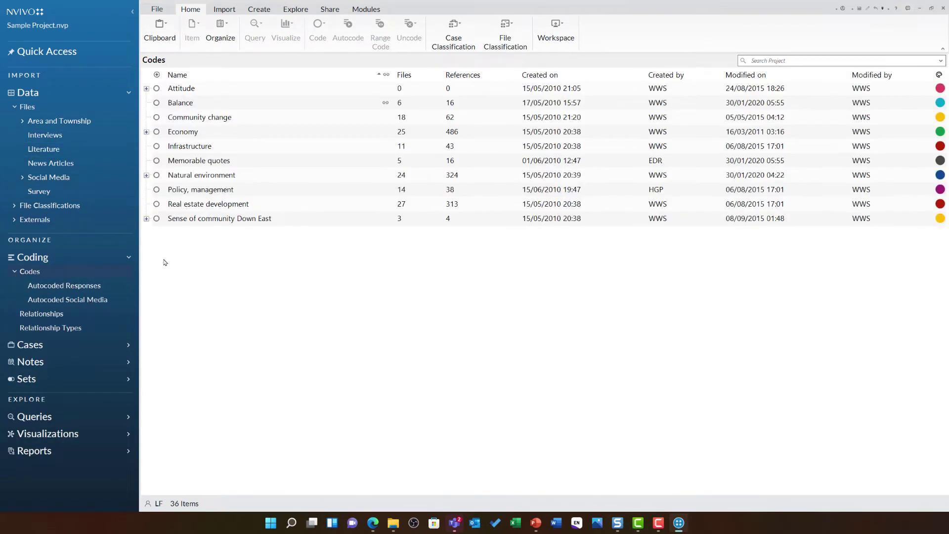
{"action": "left_click", "coordinate": [146, 88]}
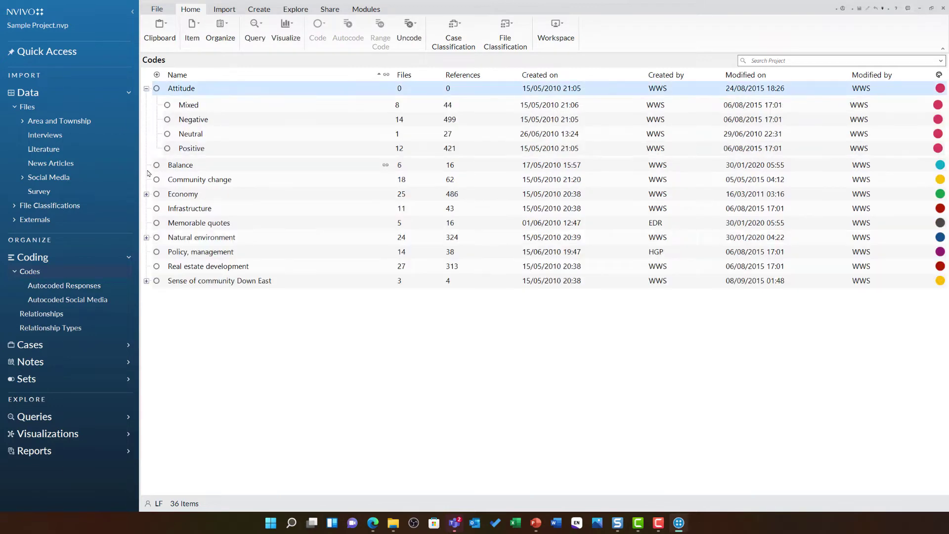
{"action": "left_click", "coordinate": [146, 194]}
{"action": "left_click", "coordinate": [210, 366]}
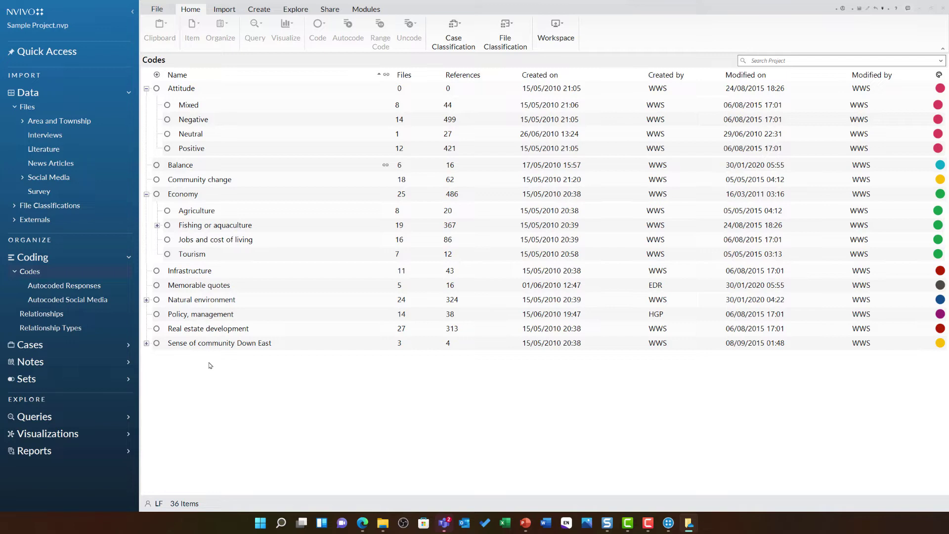
{"action": "left_click", "coordinate": [224, 199]}
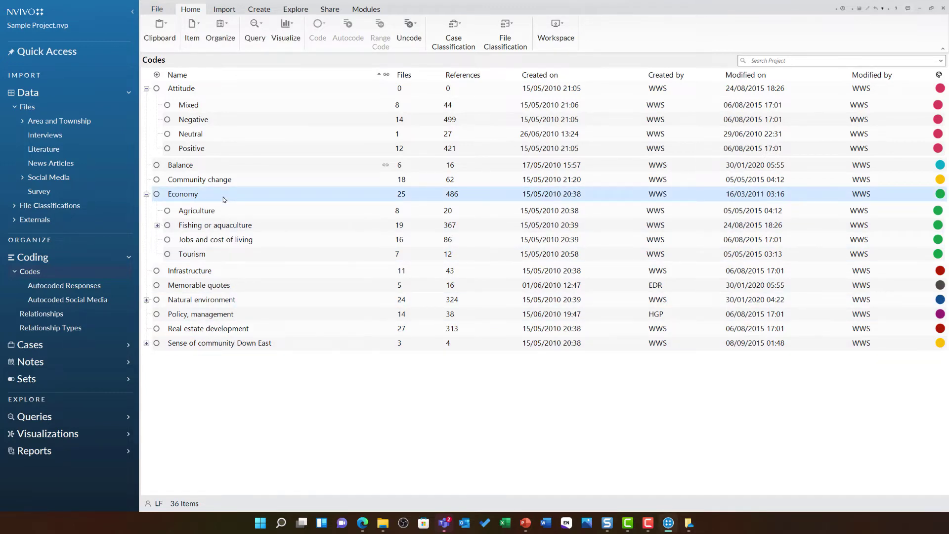
- Open the Economy code and read through its first coded references
{"action": "double_click", "coordinate": [224, 199]}
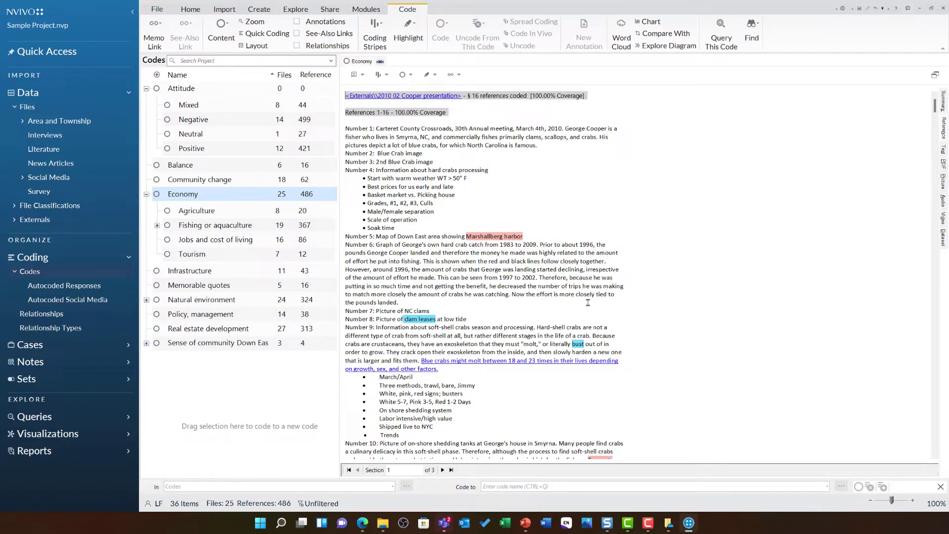
{"action": "scroll", "coordinate": [588, 303], "scroll_direction": "down", "scroll_amount": 15}
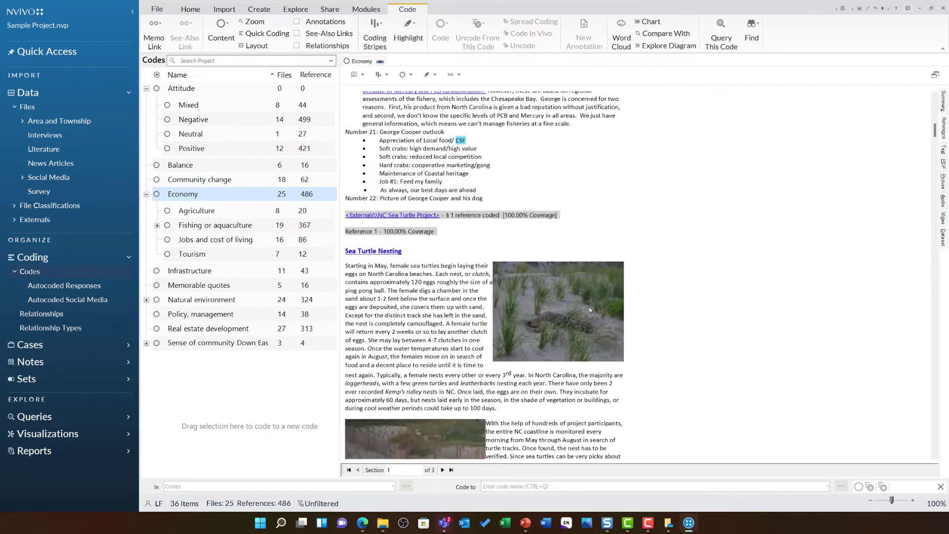
{"action": "scroll", "coordinate": [589, 309], "scroll_direction": "down", "scroll_amount": 3}
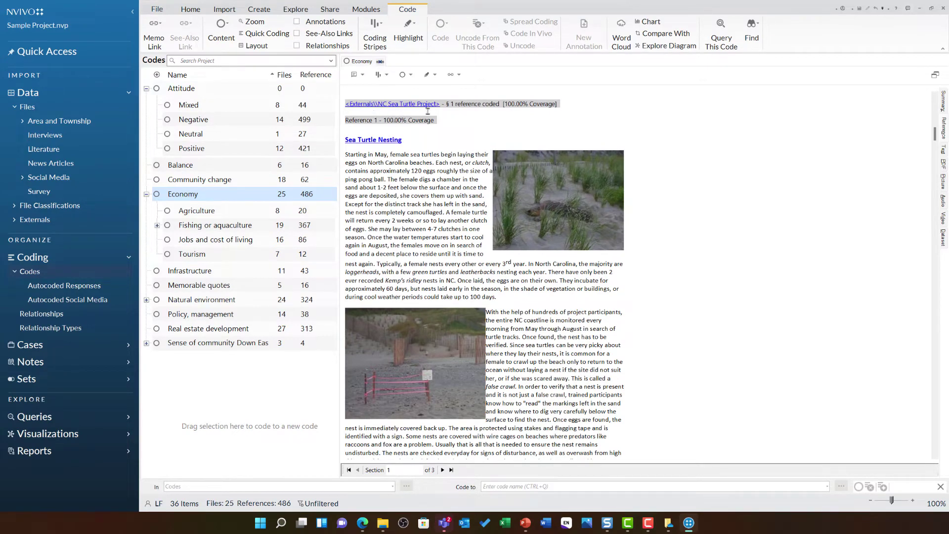
{"action": "scroll", "coordinate": [543, 297], "scroll_direction": "down", "scroll_amount": 12}
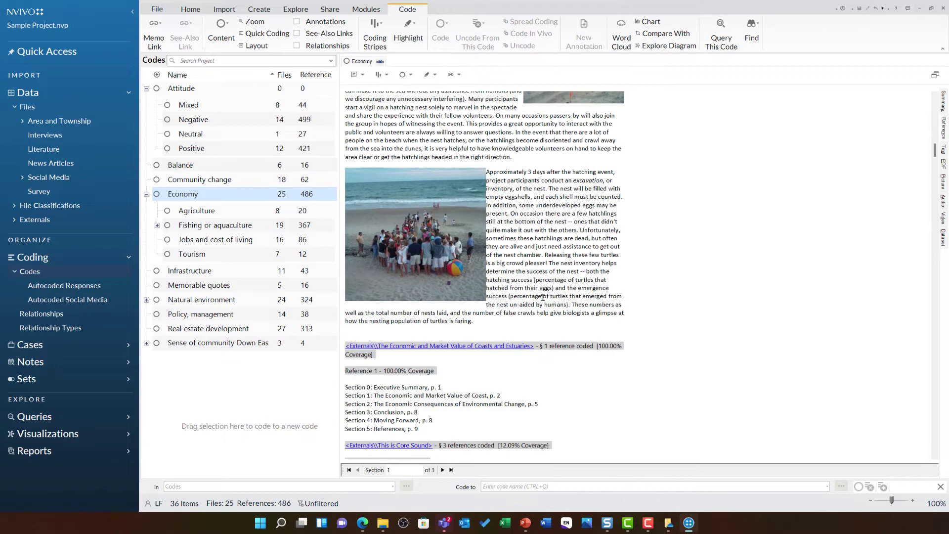
{"action": "scroll", "coordinate": [543, 297], "scroll_direction": "down", "scroll_amount": 6}
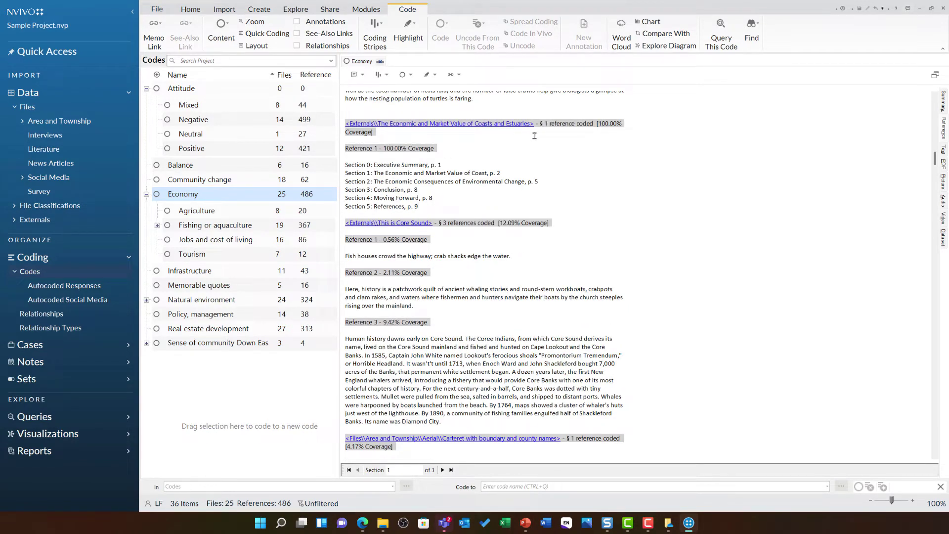
{"action": "scroll", "coordinate": [573, 199], "scroll_direction": "down", "scroll_amount": 20}
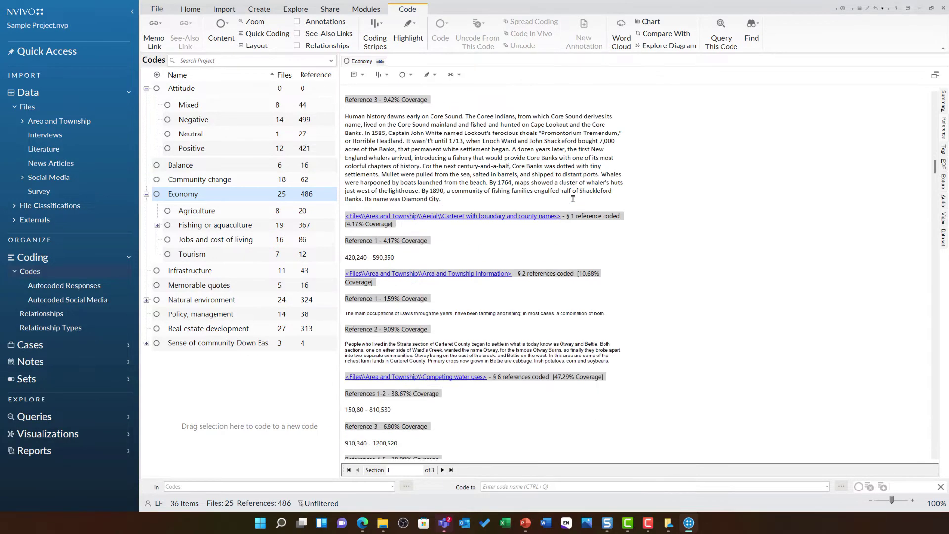
{"action": "scroll", "coordinate": [573, 199], "scroll_direction": "down", "scroll_amount": 10}
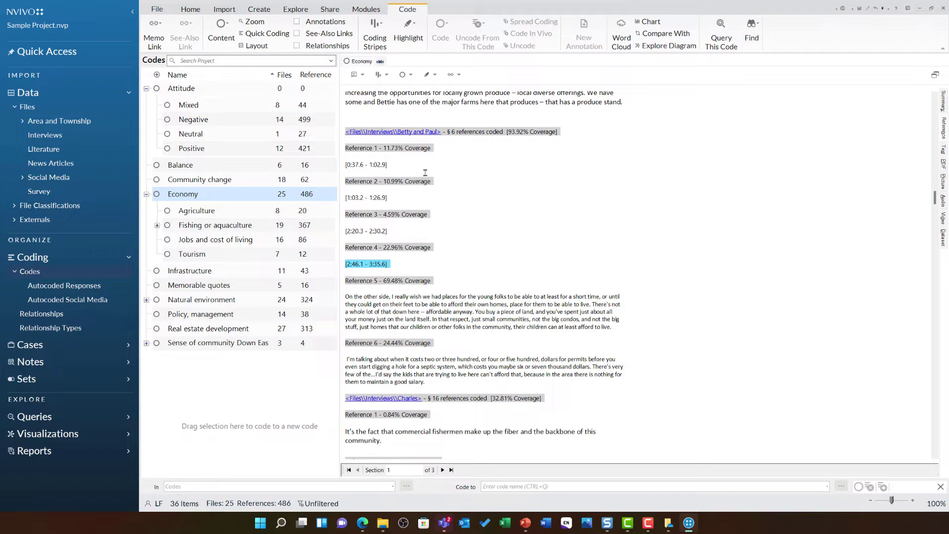
- Read the remaining references, then show the summary of the 25 files coded to Economy
{"action": "scroll", "coordinate": [516, 251], "scroll_direction": "down", "scroll_amount": 15}
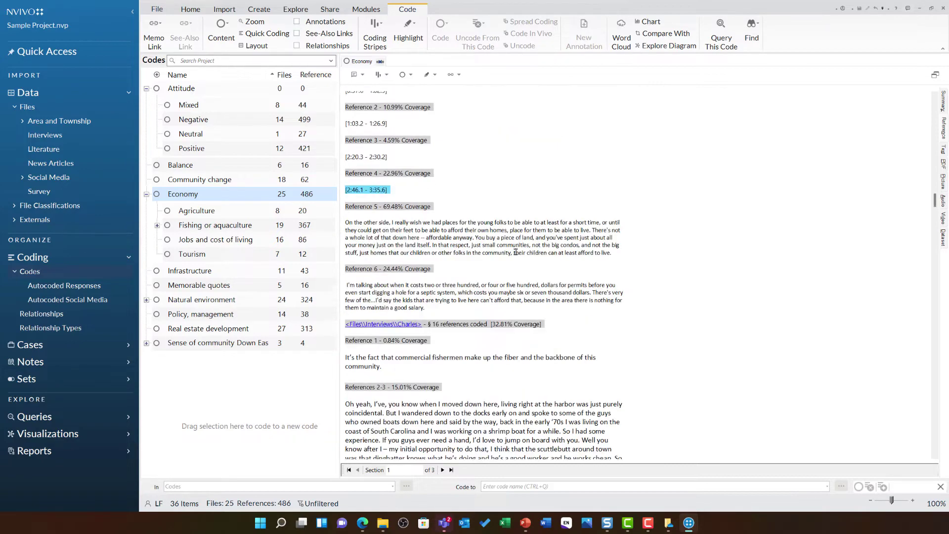
{"action": "scroll", "coordinate": [517, 258], "scroll_direction": "down", "scroll_amount": 15}
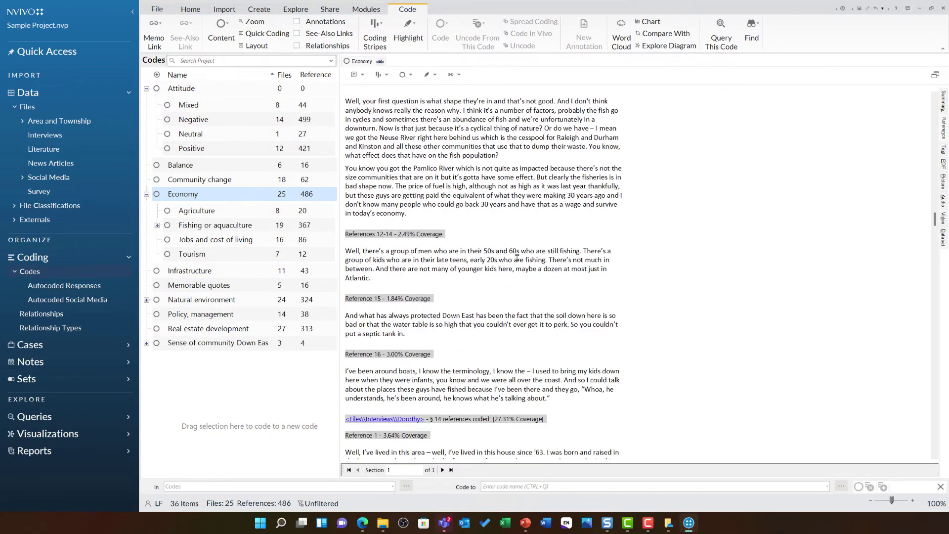
{"action": "scroll", "coordinate": [517, 257], "scroll_direction": "down", "scroll_amount": 6}
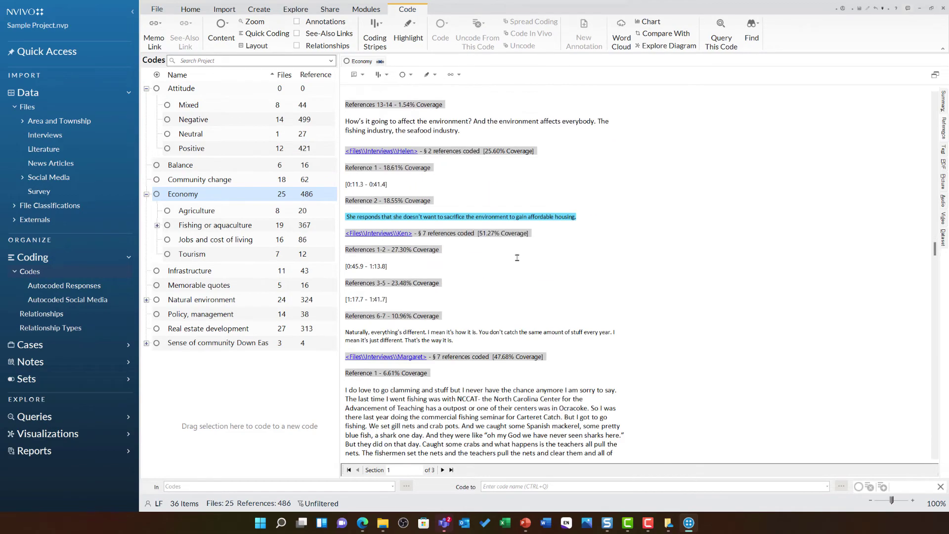
{"action": "scroll", "coordinate": [517, 258], "scroll_direction": "down", "scroll_amount": 15}
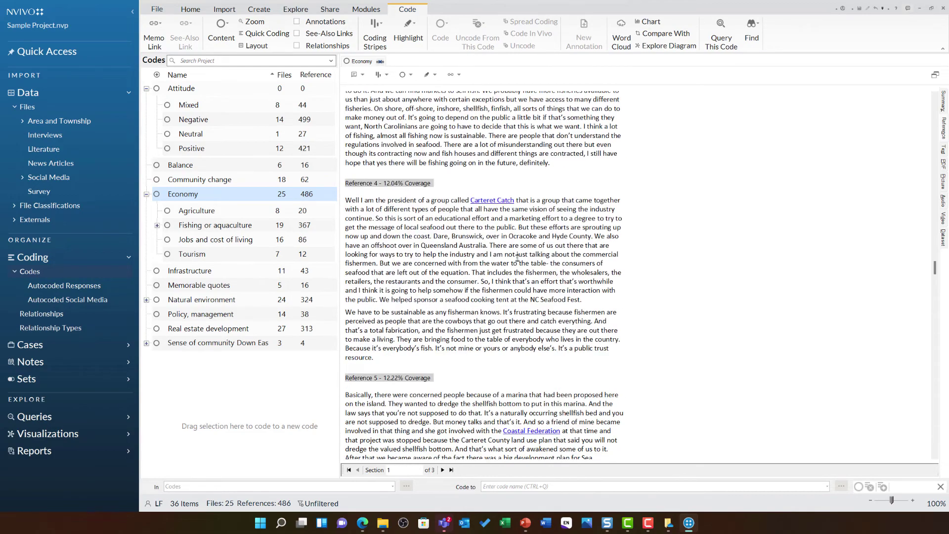
{"action": "scroll", "coordinate": [517, 257], "scroll_direction": "down", "scroll_amount": 15}
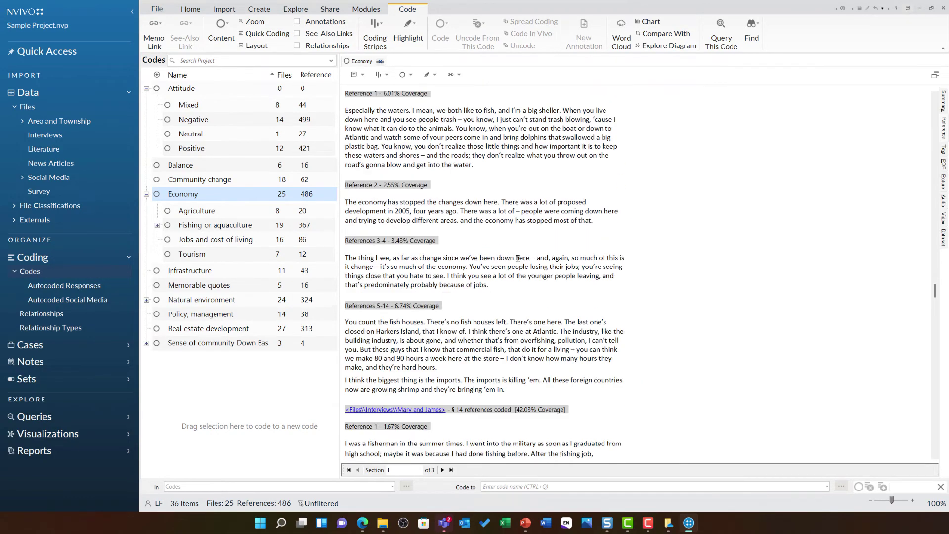
{"action": "scroll", "coordinate": [517, 259], "scroll_direction": "down", "scroll_amount": 6}
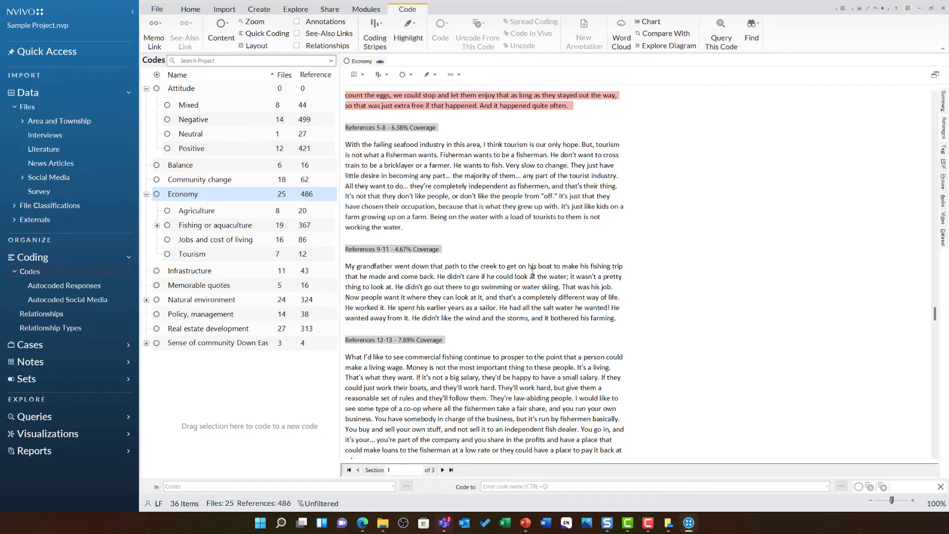
{"action": "left_click", "coordinate": [942, 99]}
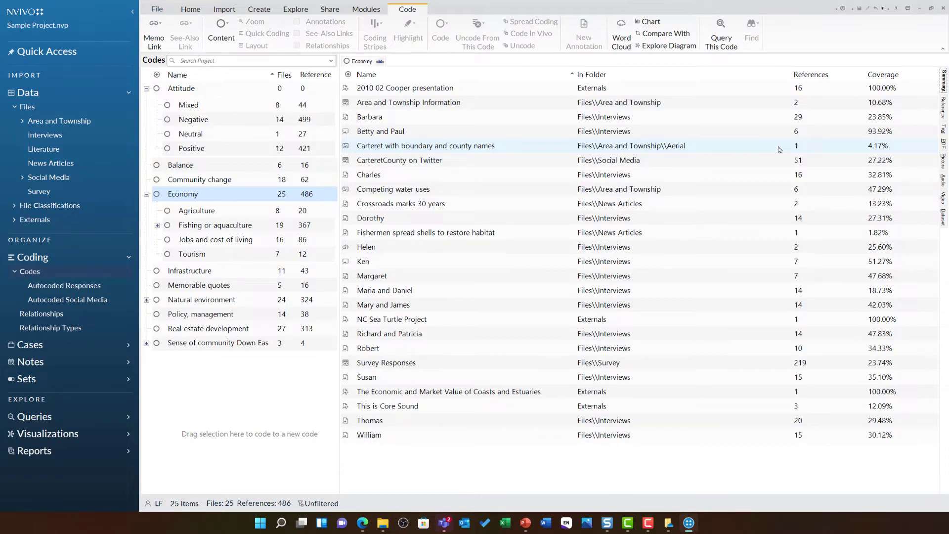
- Sort Economy's coded files by reference count, then return to the coded passages view
{"action": "left_click", "coordinate": [828, 75]}
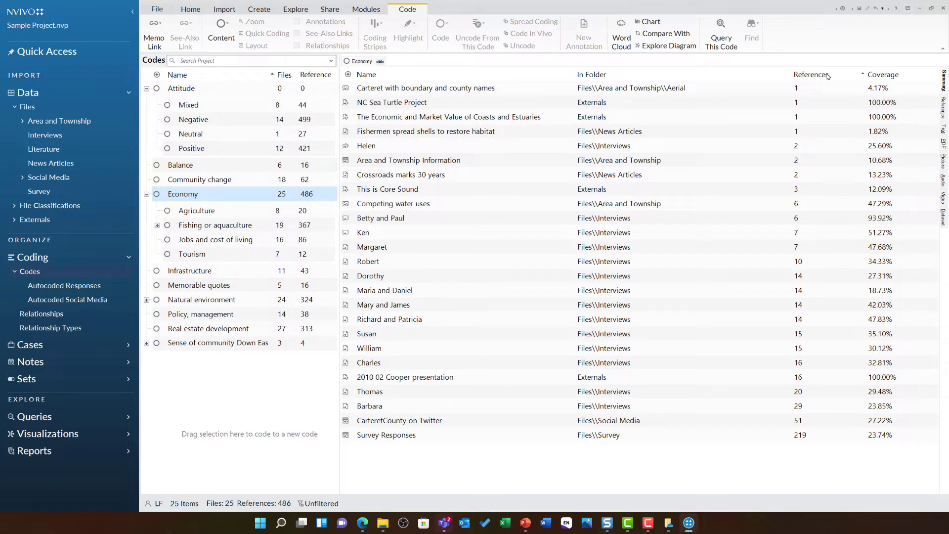
{"action": "left_click", "coordinate": [943, 108]}
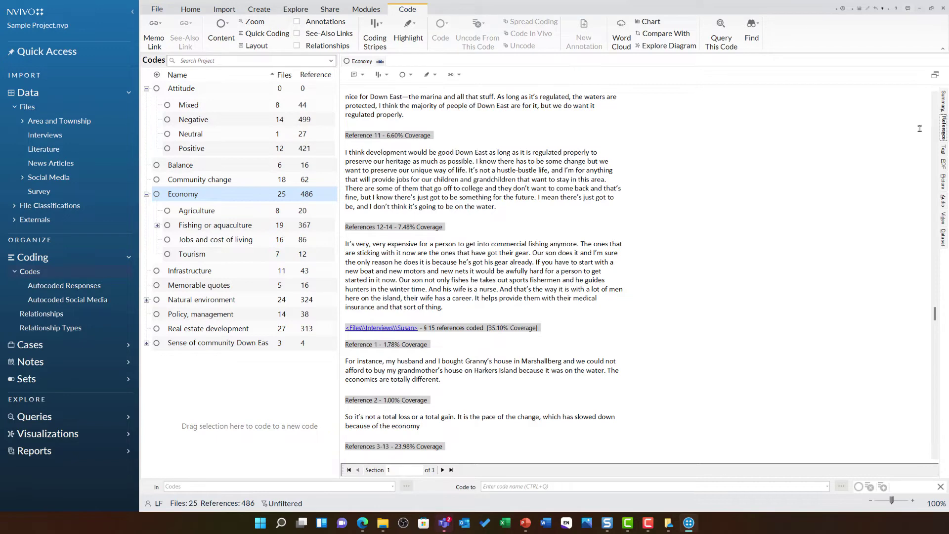
- Read the Dorothy interview's coded text passages, then view the two coded PDF articles
{"action": "mouse_move", "coordinate": [944, 151]}
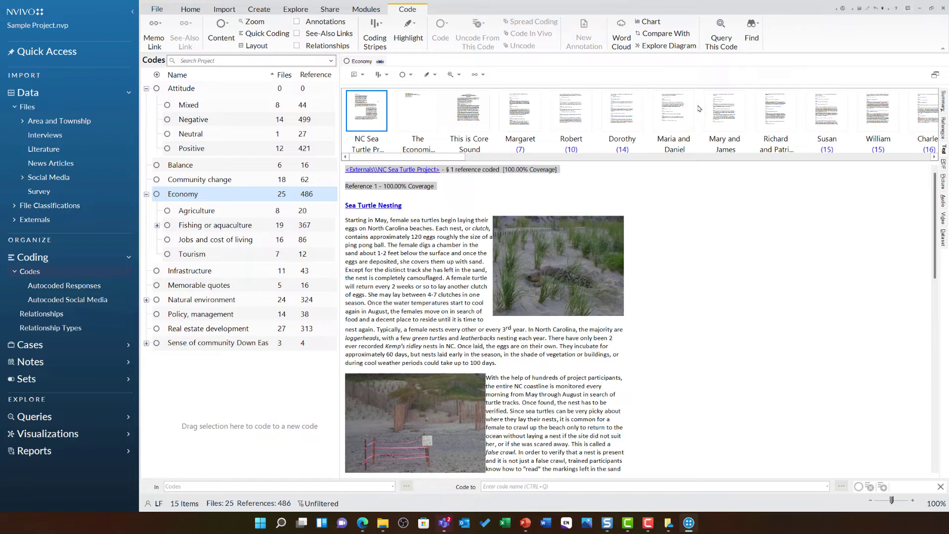
{"action": "left_click", "coordinate": [618, 109]}
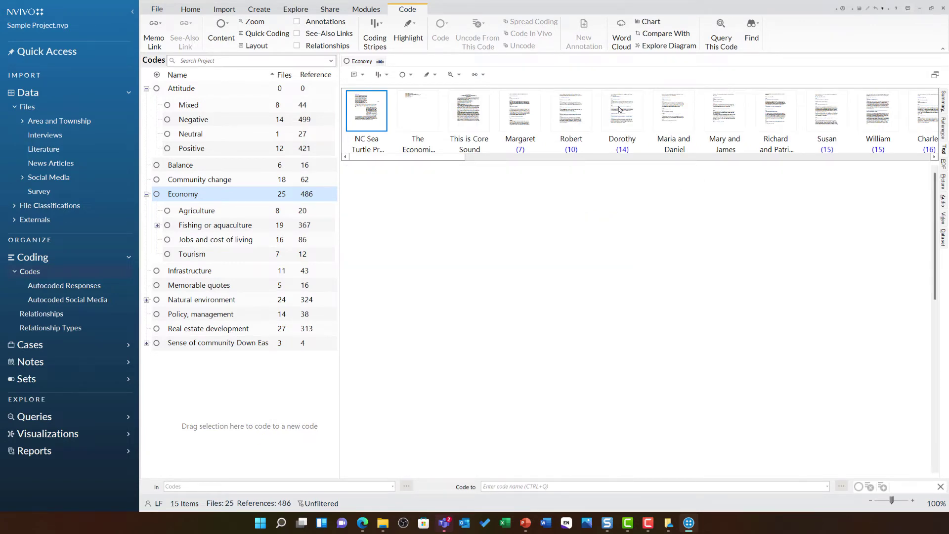
{"action": "scroll", "coordinate": [618, 262], "scroll_direction": "down", "scroll_amount": 15}
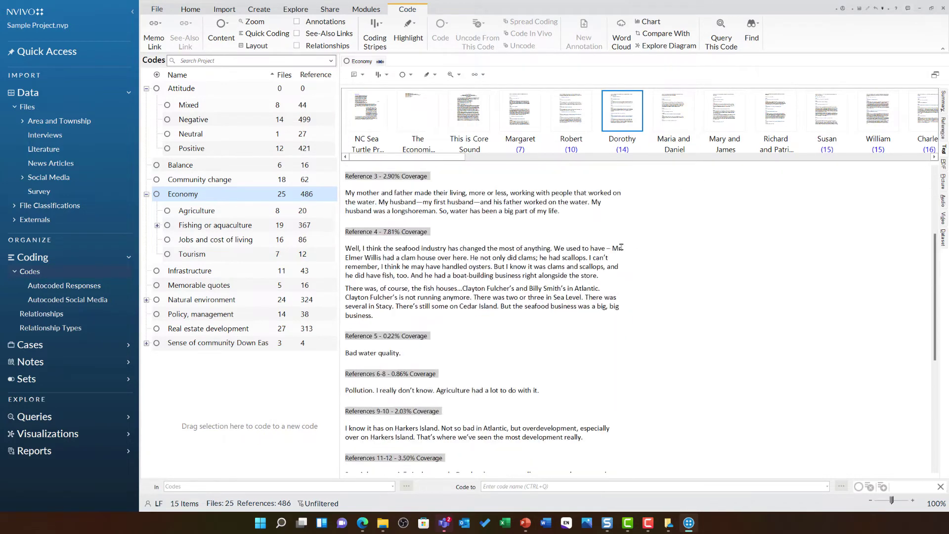
{"action": "scroll", "coordinate": [617, 280], "scroll_direction": "up", "scroll_amount": 15}
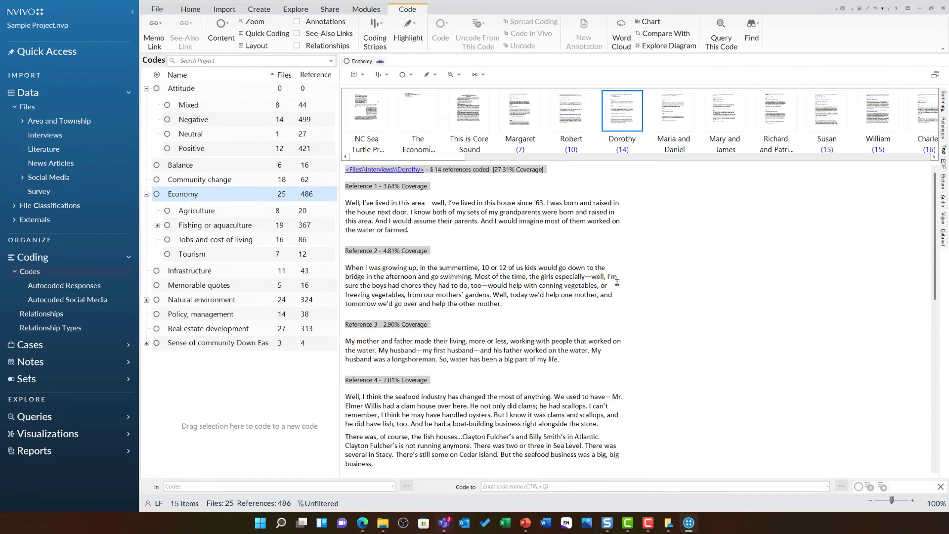
{"action": "left_click", "coordinate": [943, 166]}
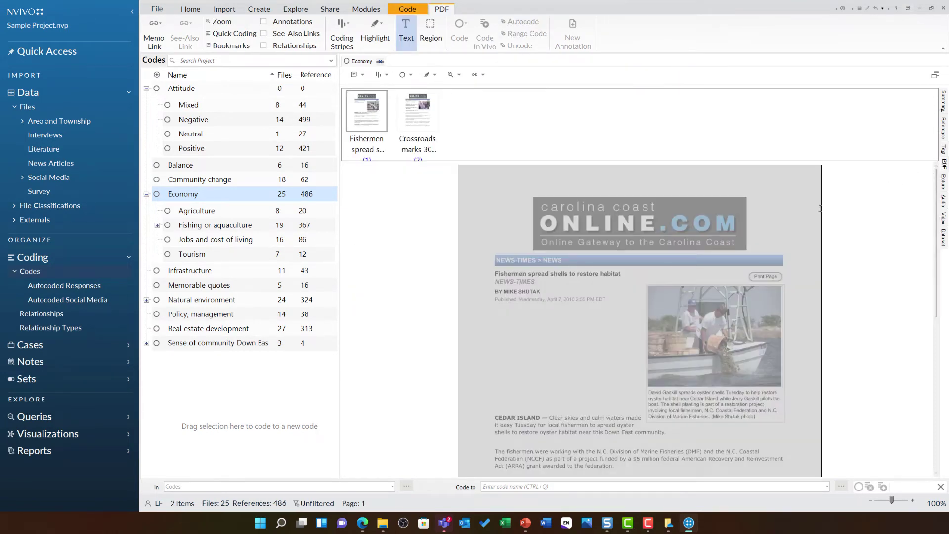
{"action": "scroll", "coordinate": [618, 247], "scroll_direction": "down", "scroll_amount": 4}
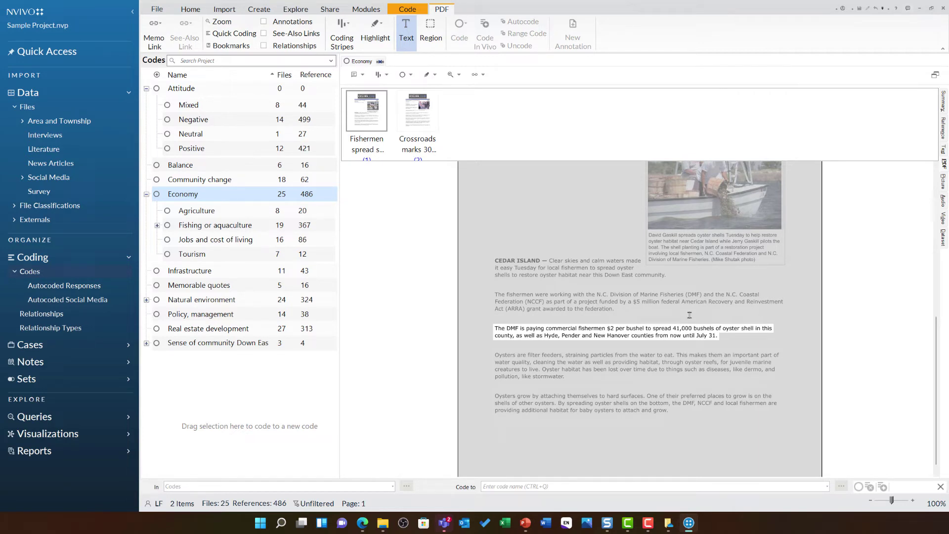
- View the coded regions of the Competing water uses photo, then show the coded audio source
{"action": "left_click", "coordinate": [943, 184]}
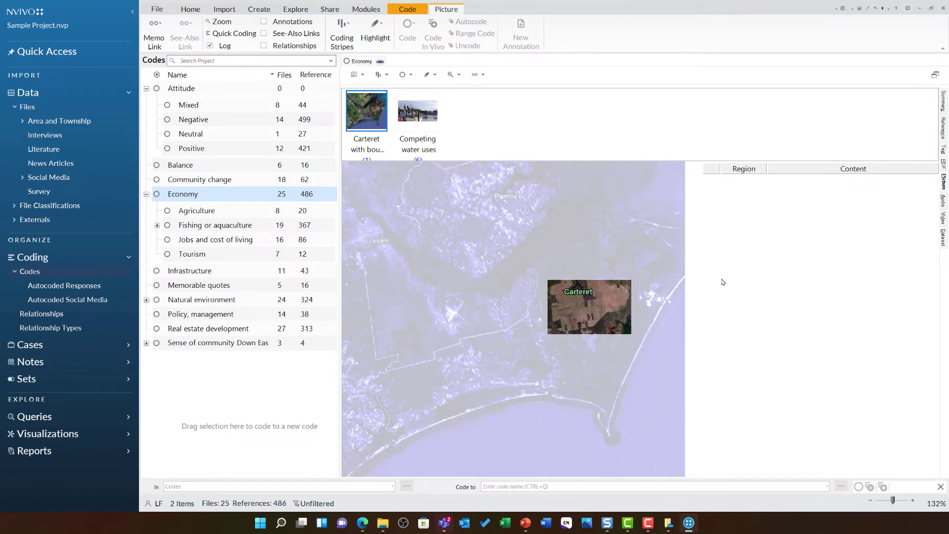
{"action": "left_click", "coordinate": [423, 113]}
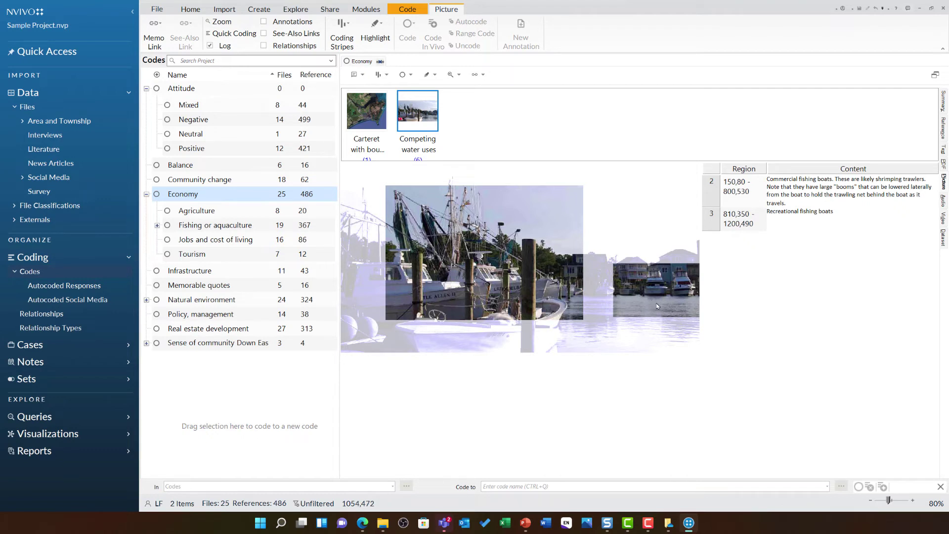
{"action": "left_click", "coordinate": [943, 200]}
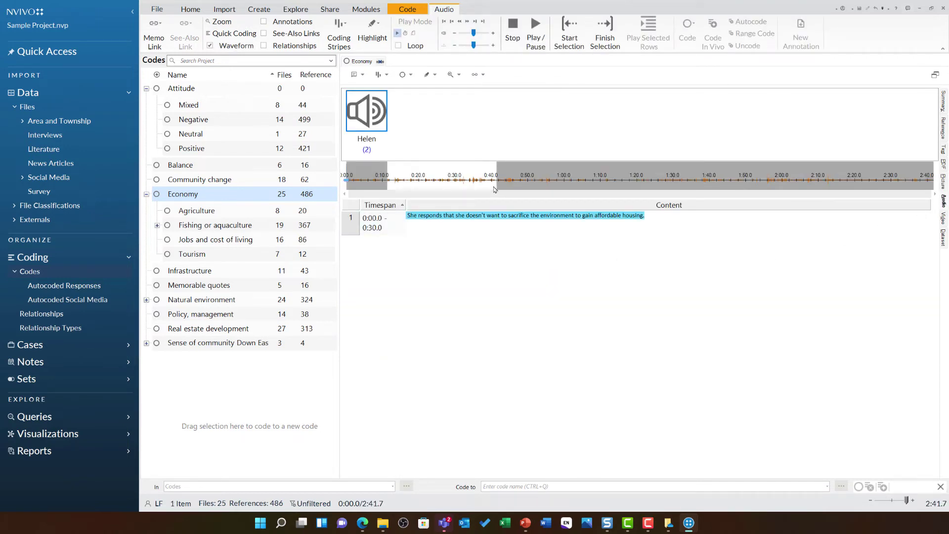
- Play and pause the coded audio, then move through video sources to the coded dataset rows
{"action": "left_click", "coordinate": [541, 40]}
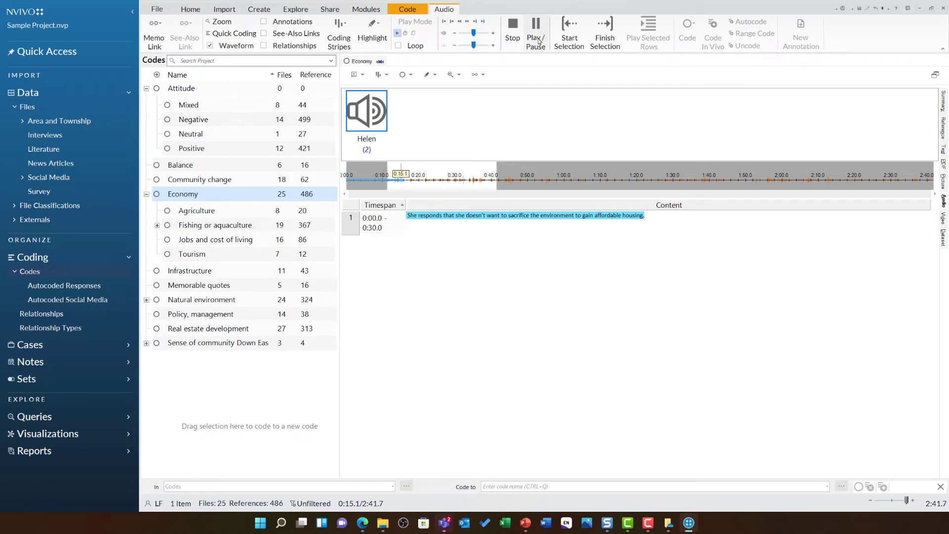
{"action": "left_click", "coordinate": [513, 30]}
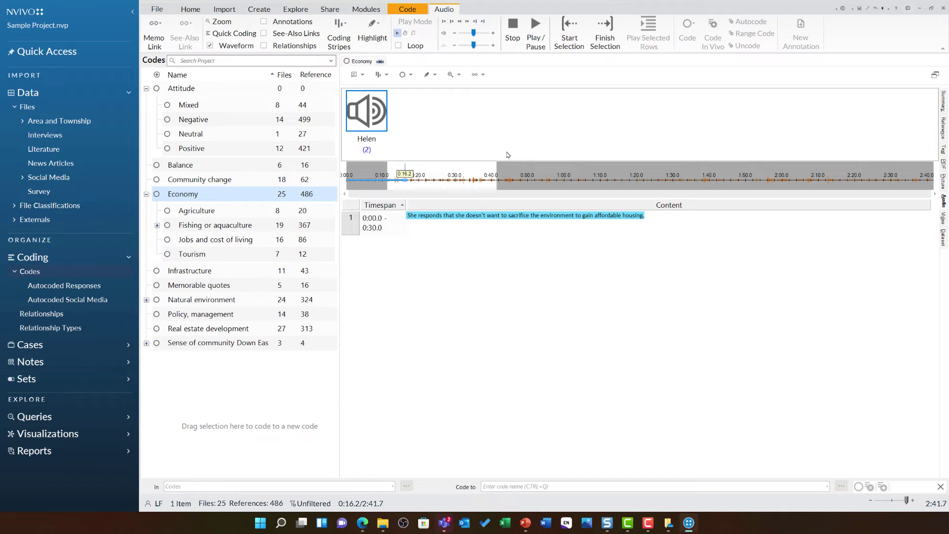
{"action": "left_click", "coordinate": [944, 218]}
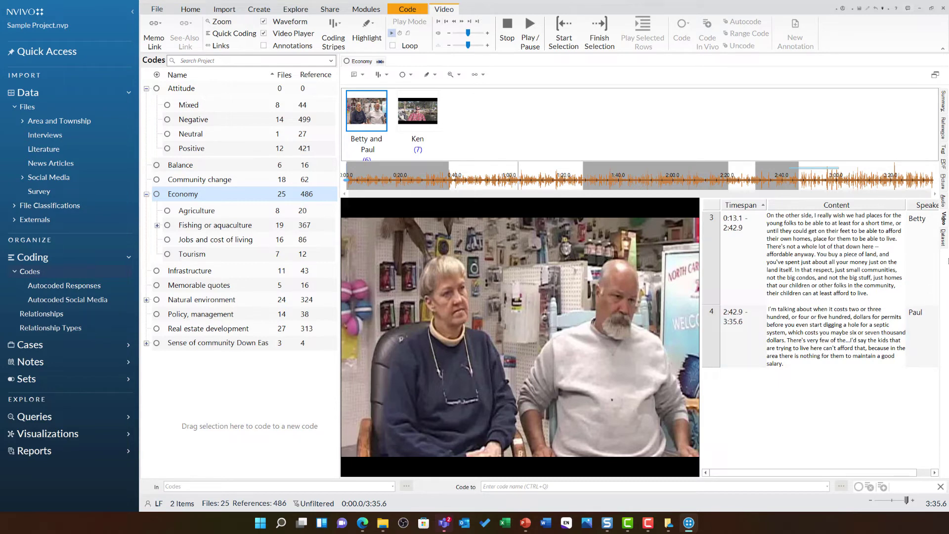
{"action": "left_click", "coordinate": [944, 241]}
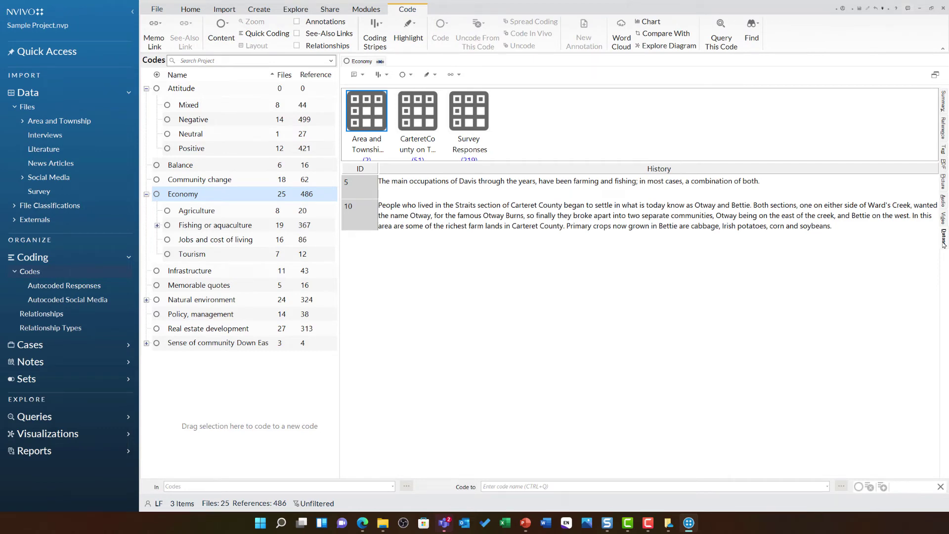
- View Economy-coded tweets from CarteretCounty on Twitter, then the coded Survey Responses rows
{"action": "left_click", "coordinate": [429, 114]}
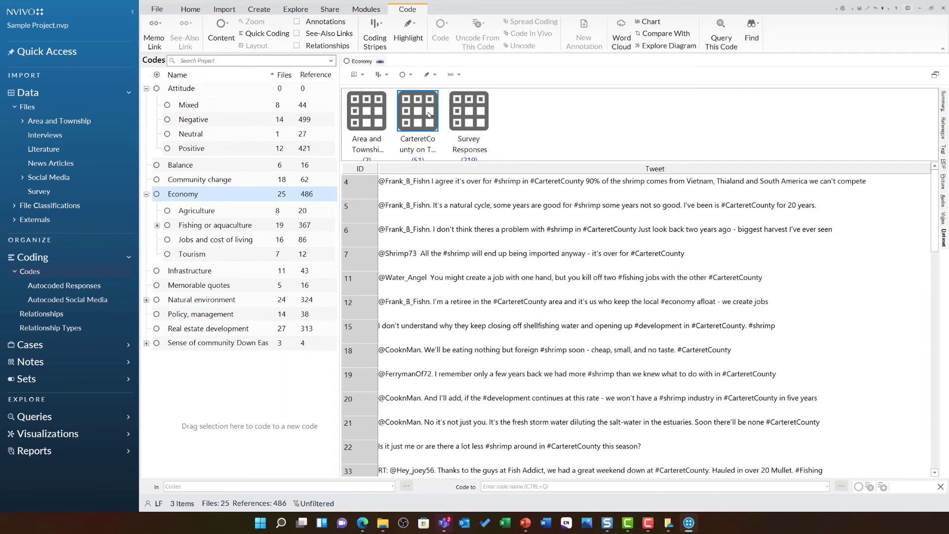
{"action": "left_click", "coordinate": [471, 114]}
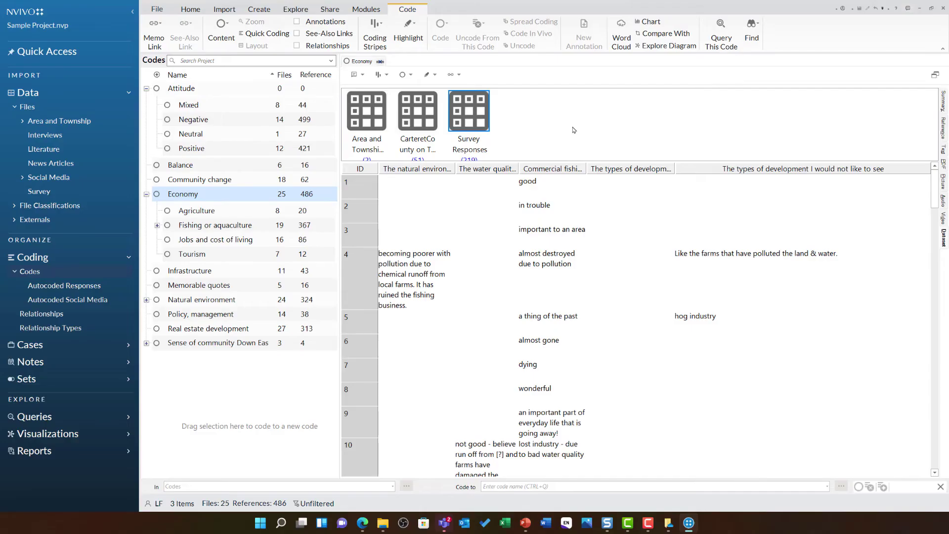
- Run a Word Cloud query on Economy, led by think, fish, fishing, people and know
{"action": "left_click", "coordinate": [622, 36]}
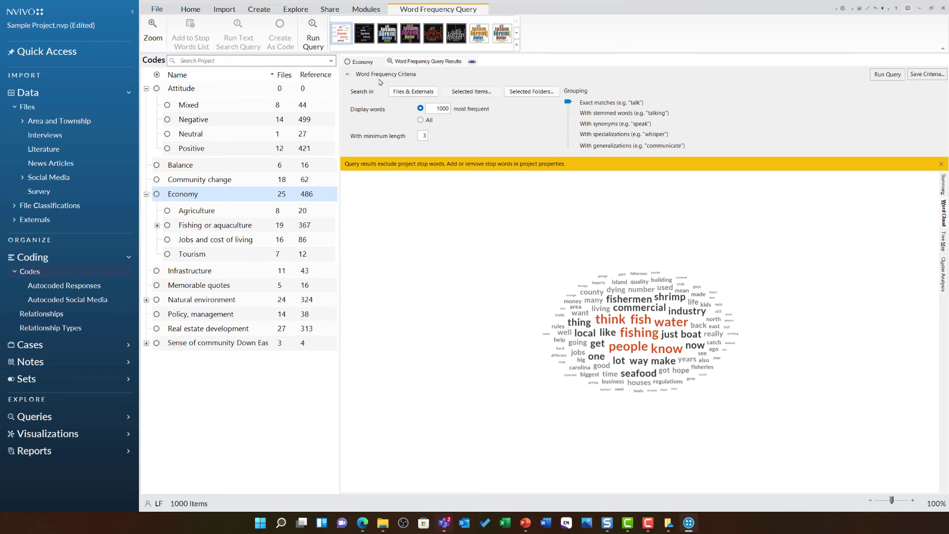
- Back on the Economy tab, uncode Reference 11's final sentence, reducing its coverage from 6.60% to 5.71%
{"action": "left_click", "coordinate": [368, 64]}
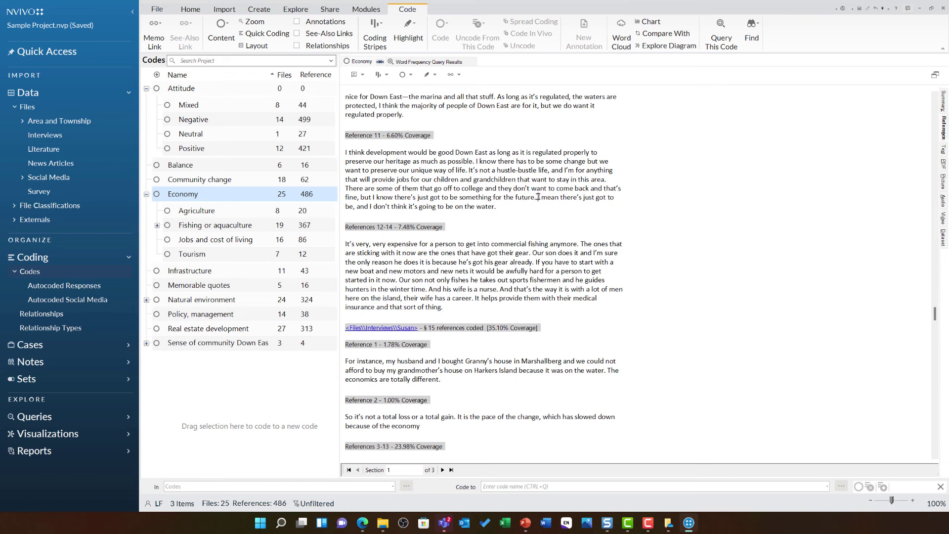
{"action": "left_click_drag", "start_coordinate": [538, 196], "coordinate": [547, 208]}
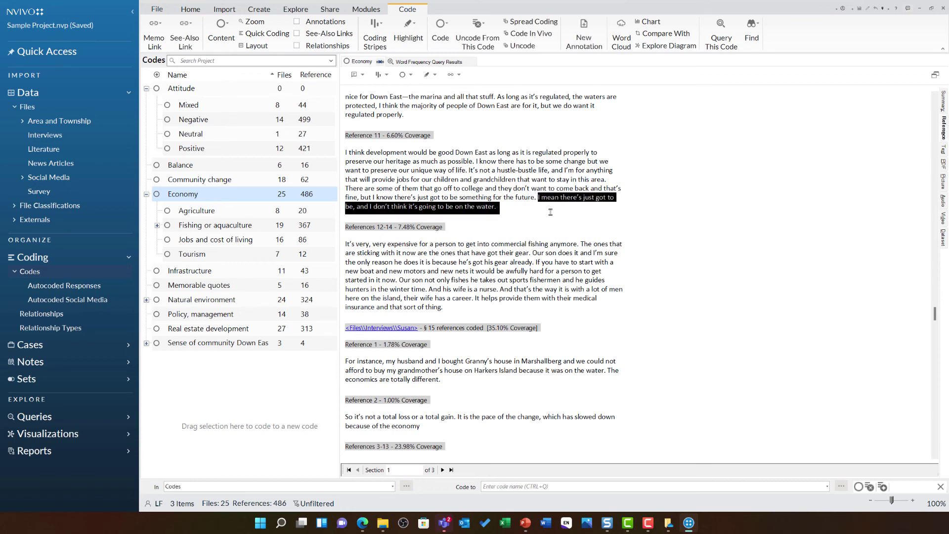
{"action": "right_click", "coordinate": [551, 197]}
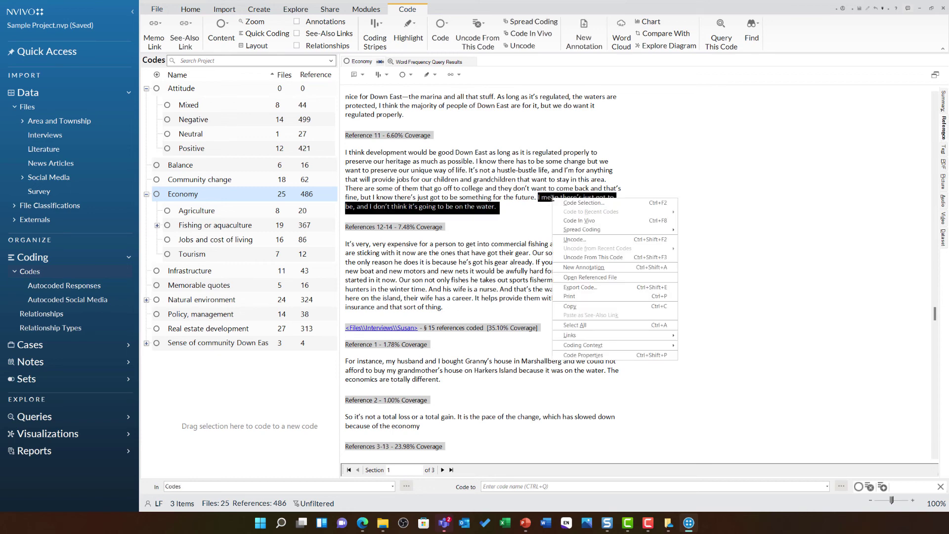
{"action": "left_click", "coordinate": [636, 258]}
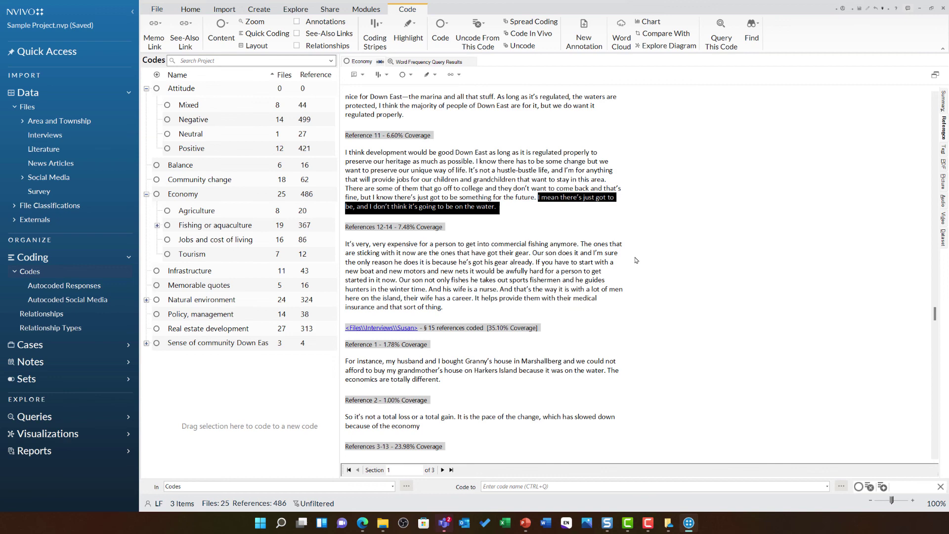